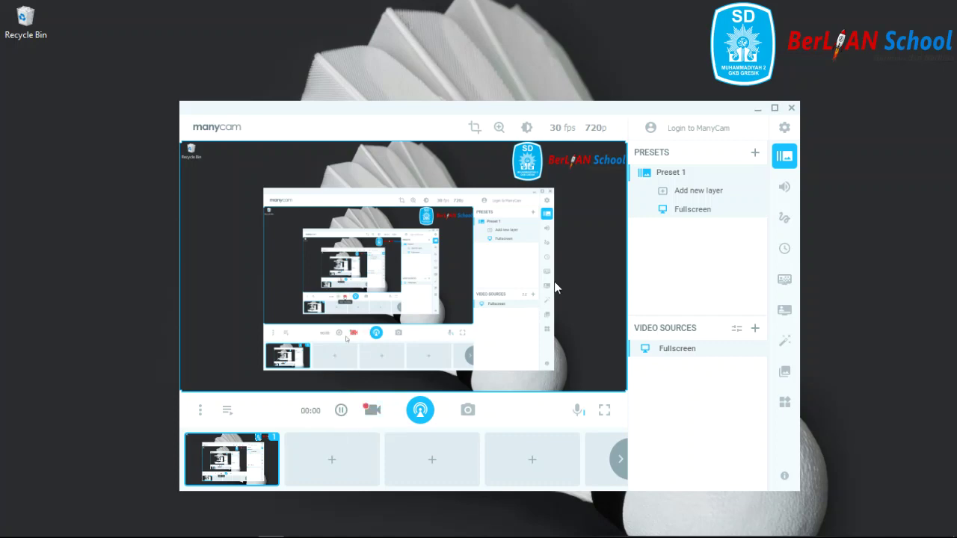
- Start the ManyCam screen recording and minimize the recorder window
{"action": "left_click", "coordinate": [758, 109]}
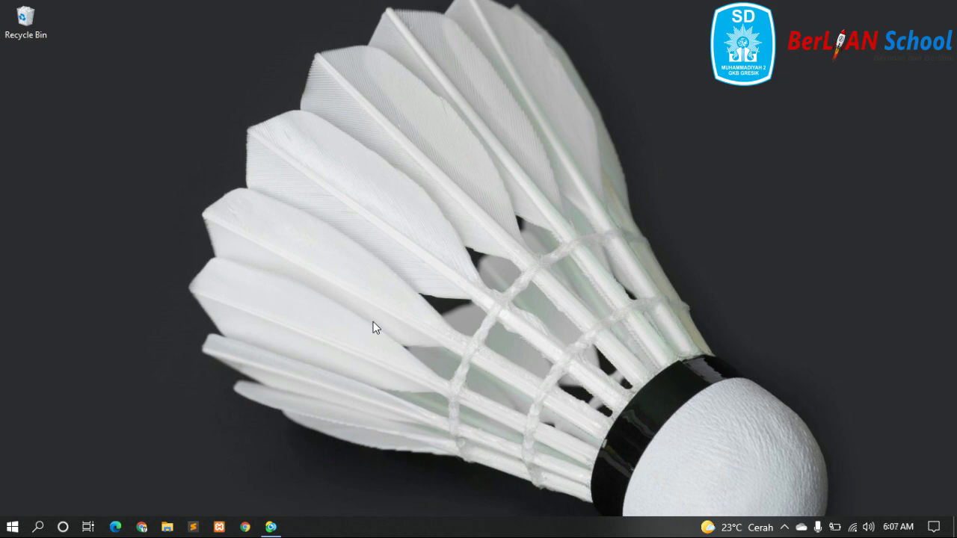
- Launch Excel from the Start menu with a blank workbook and close Document Recovery
{"action": "left_click", "coordinate": [12, 527]}
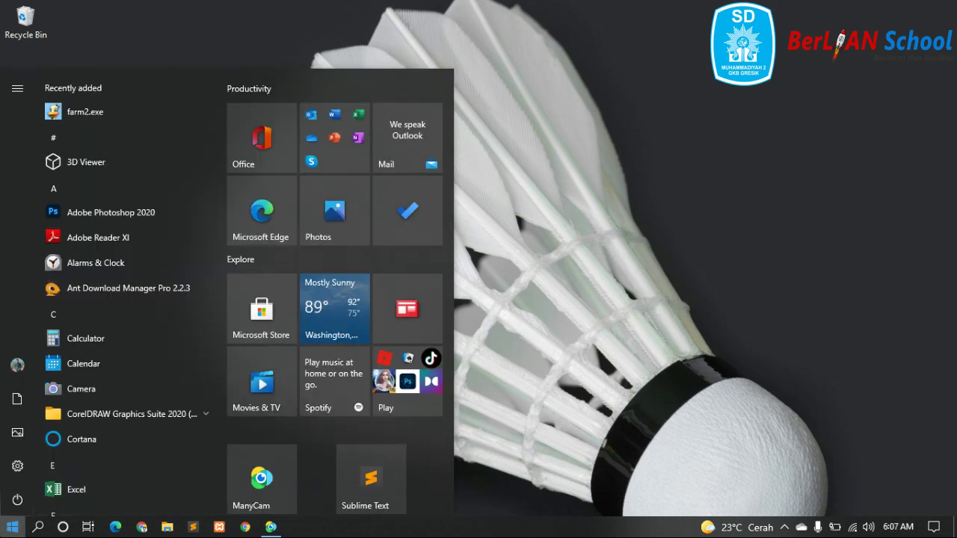
{"action": "left_click", "coordinate": [85, 492]}
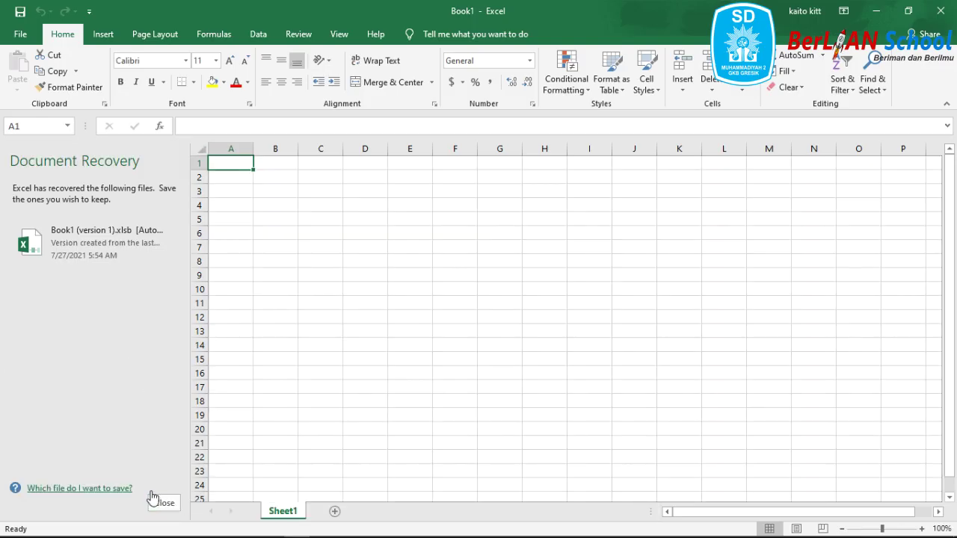
{"action": "left_click", "coordinate": [163, 504]}
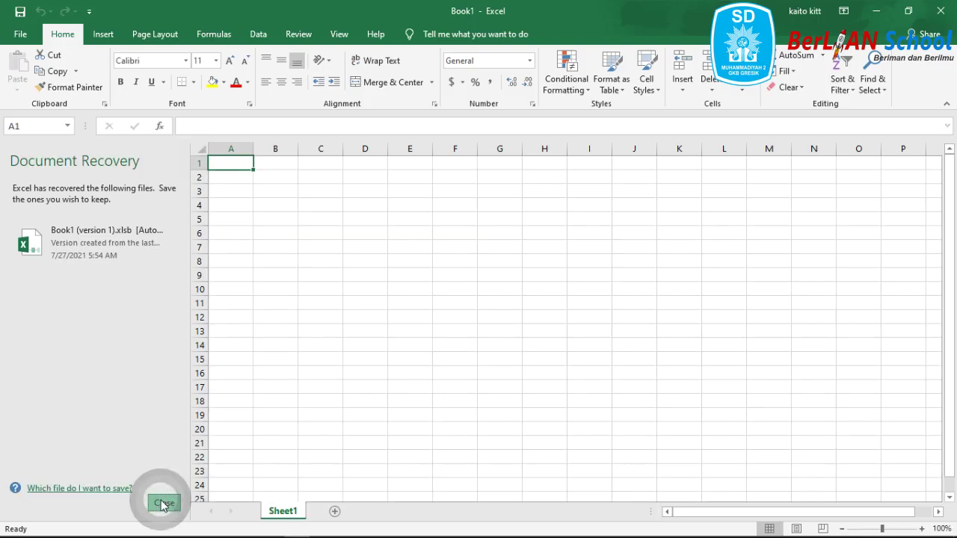
{"action": "left_click", "coordinate": [362, 219]}
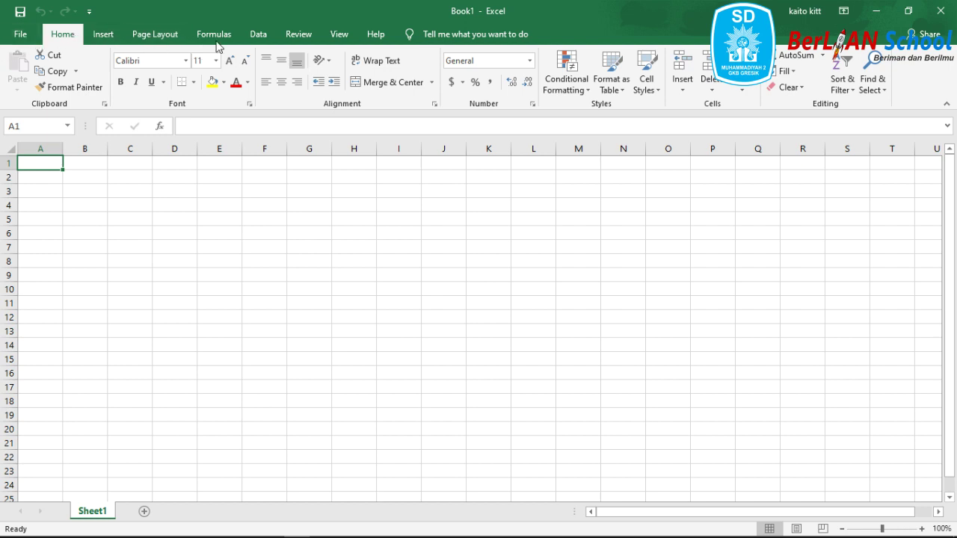
{"action": "left_click", "coordinate": [30, 37]}
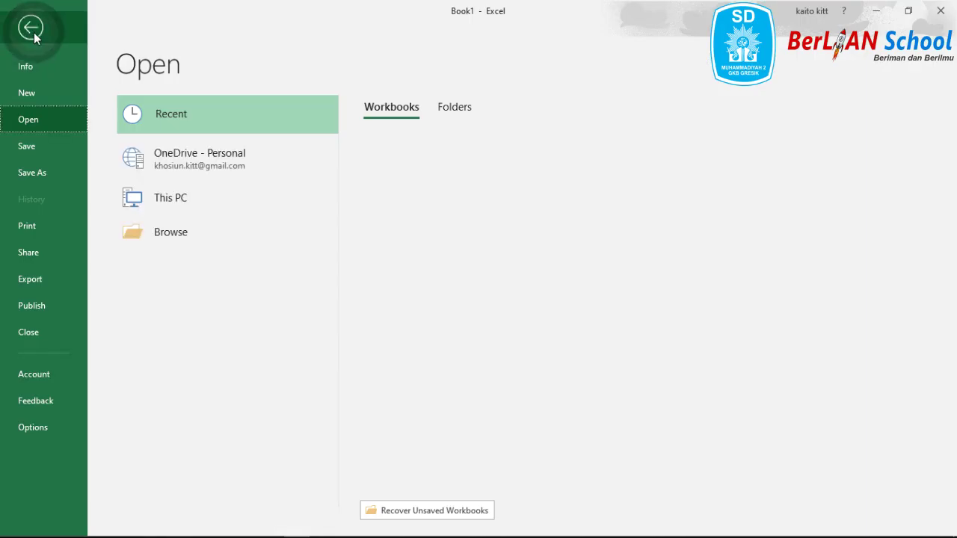
{"action": "left_click", "coordinate": [30, 29]}
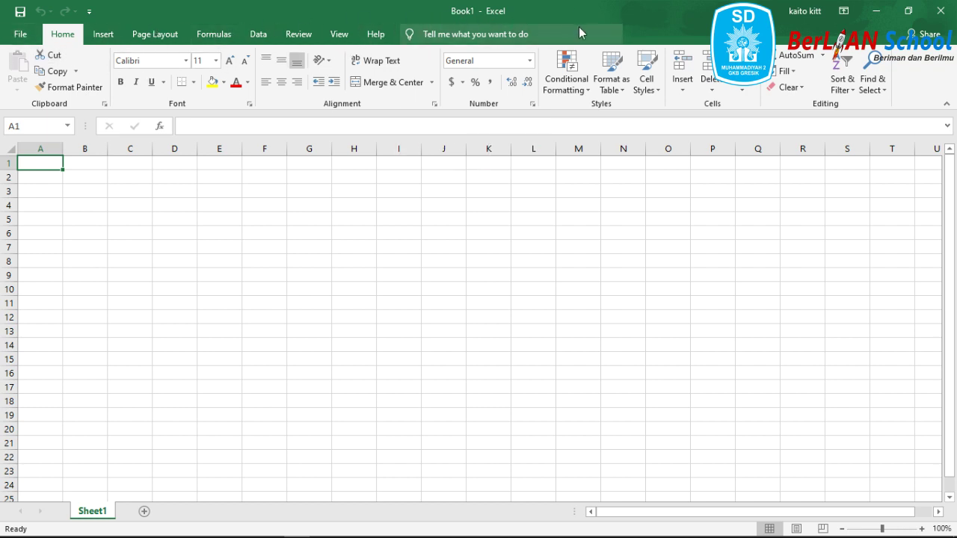
{"action": "left_click", "coordinate": [104, 35]}
{"action": "left_click", "coordinate": [155, 35]}
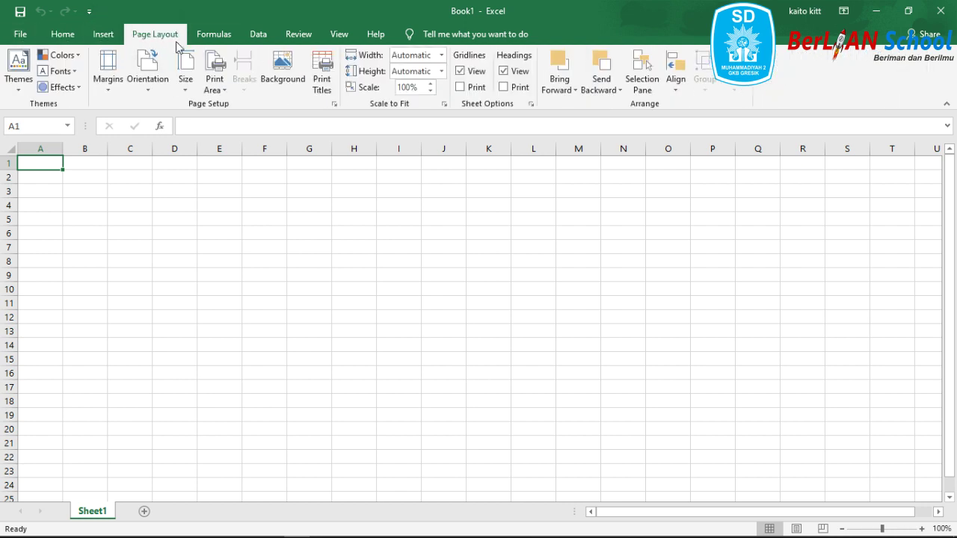
{"action": "left_click", "coordinate": [211, 37]}
{"action": "left_click", "coordinate": [259, 35]}
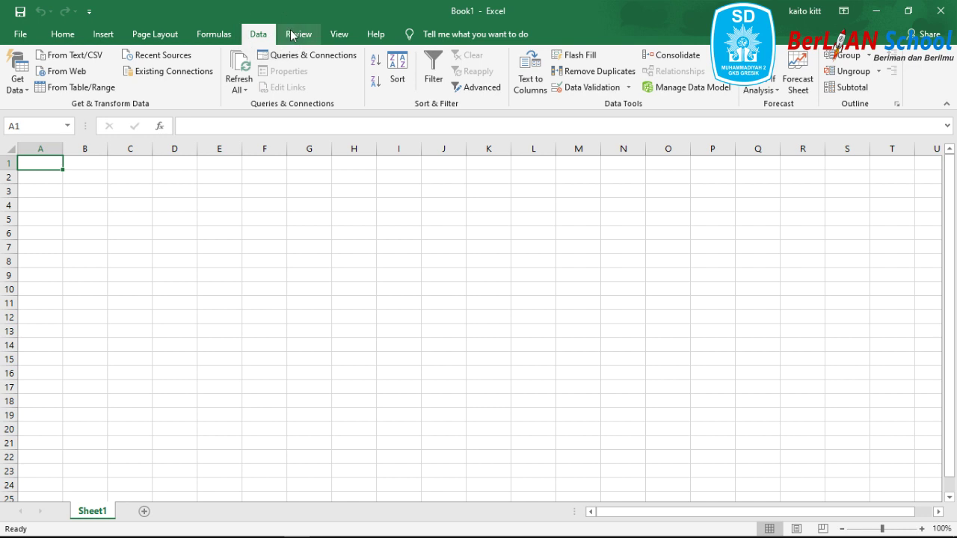
{"action": "left_click", "coordinate": [297, 36]}
{"action": "left_click", "coordinate": [339, 35]}
{"action": "left_click", "coordinate": [374, 35]}
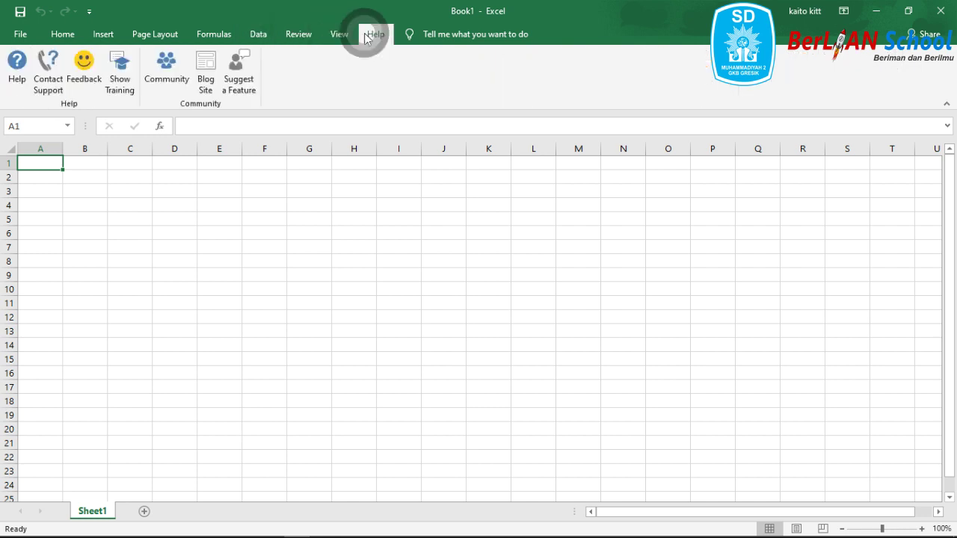
{"action": "left_click", "coordinate": [69, 35]}
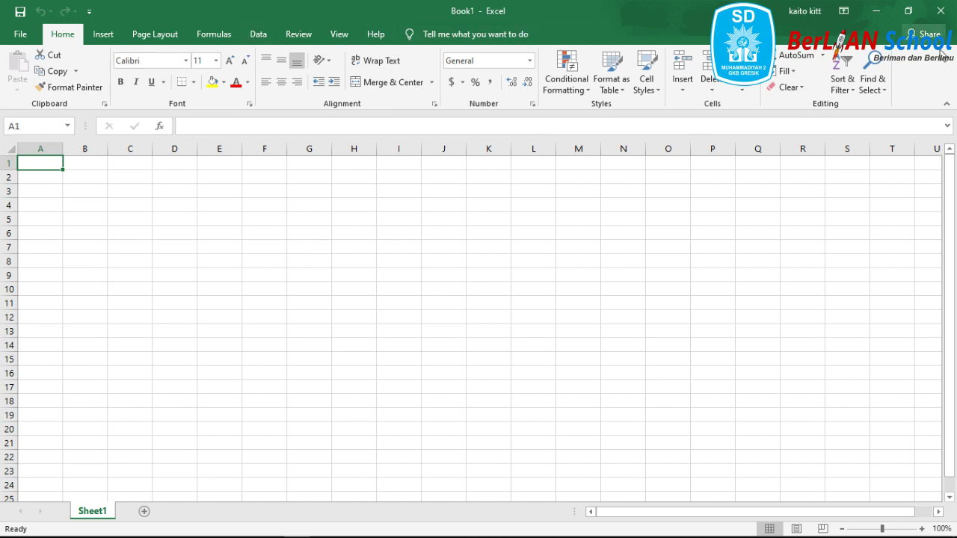
{"action": "left_click", "coordinate": [107, 34]}
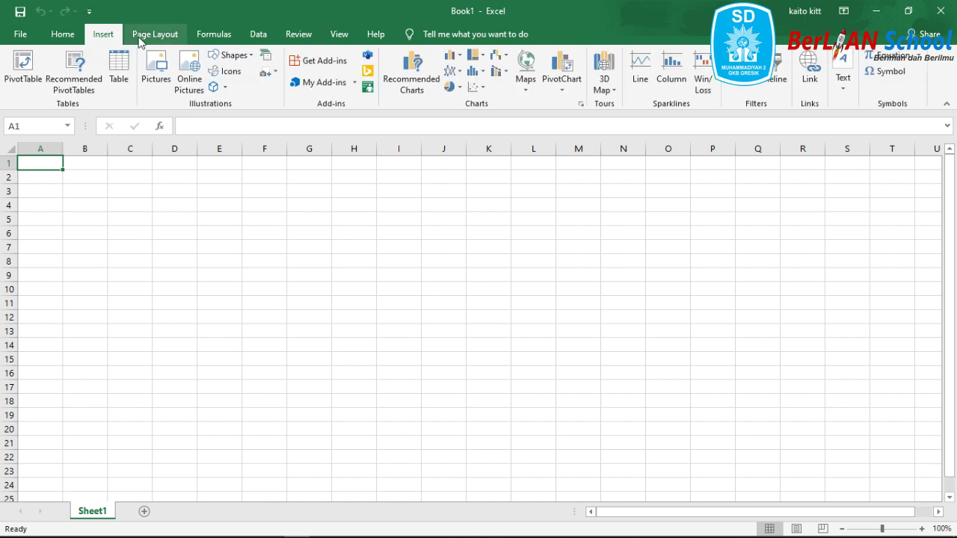
{"action": "left_click", "coordinate": [142, 35]}
{"action": "left_click", "coordinate": [62, 34]}
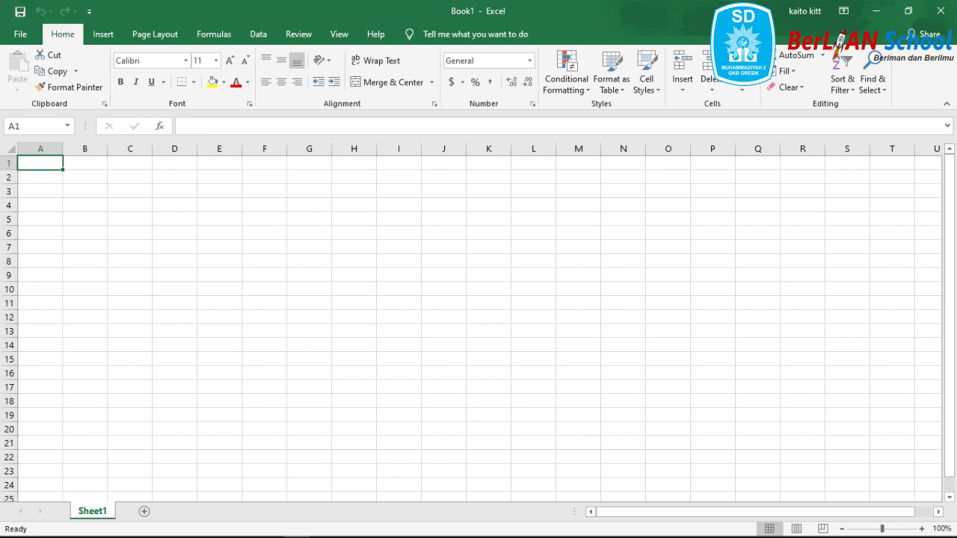
- Type 'gsrjghtfd' into cell E8, then glance at the File Save As and Info pages
{"action": "left_click", "coordinate": [232, 262]}
{"action": "type", "text": "gsrjg"}
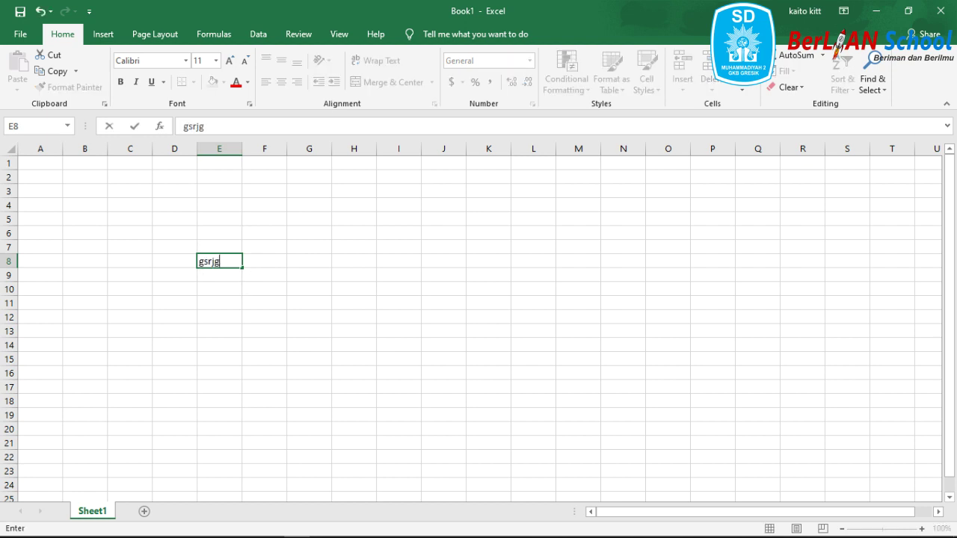
{"action": "type", "text": "htfd"}
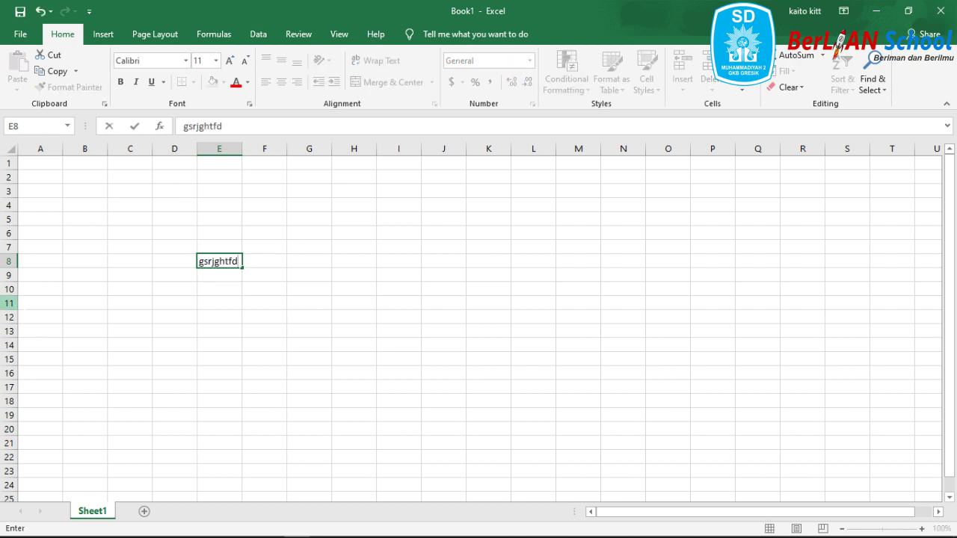
{"action": "left_click", "coordinate": [21, 14]}
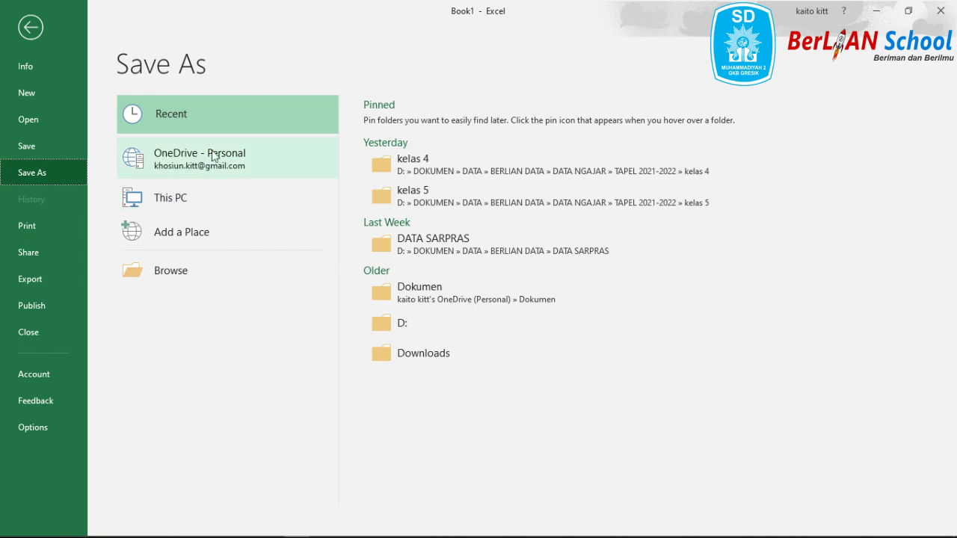
{"action": "left_click", "coordinate": [31, 27]}
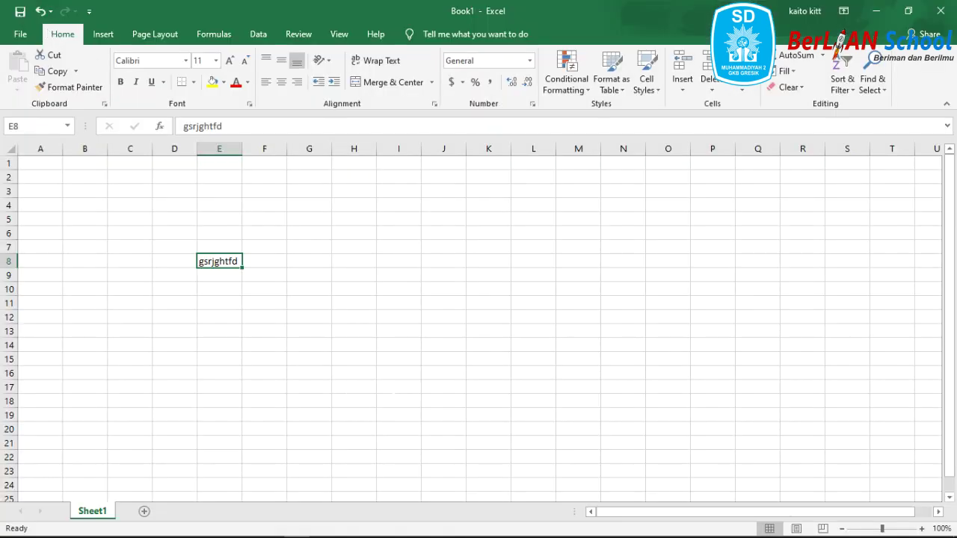
{"action": "left_click", "coordinate": [22, 35]}
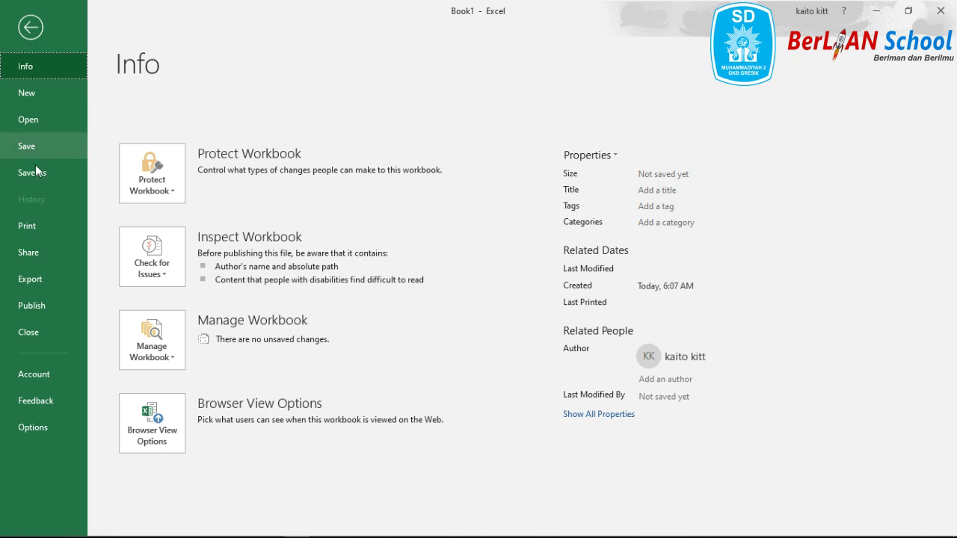
{"action": "left_click", "coordinate": [31, 28]}
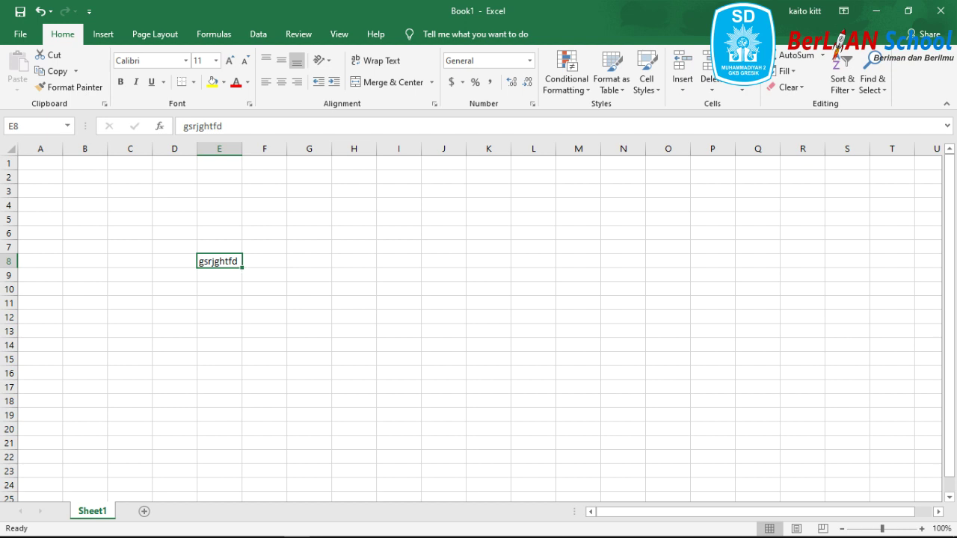
- Clear cell E8's text and move the selection over to cell D8
{"action": "key", "text": "Delete"}
{"action": "left_click", "coordinate": [175, 288]}
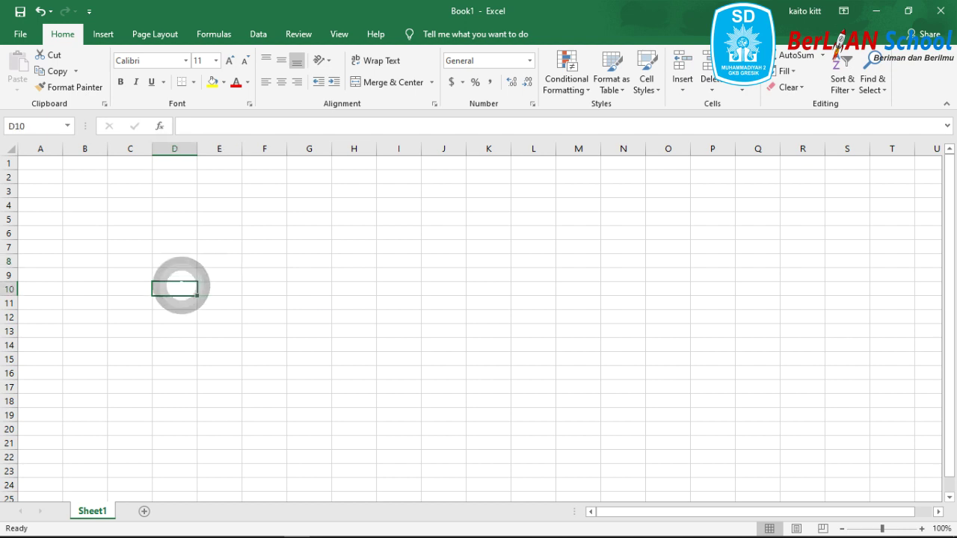
{"action": "left_click", "coordinate": [122, 261]}
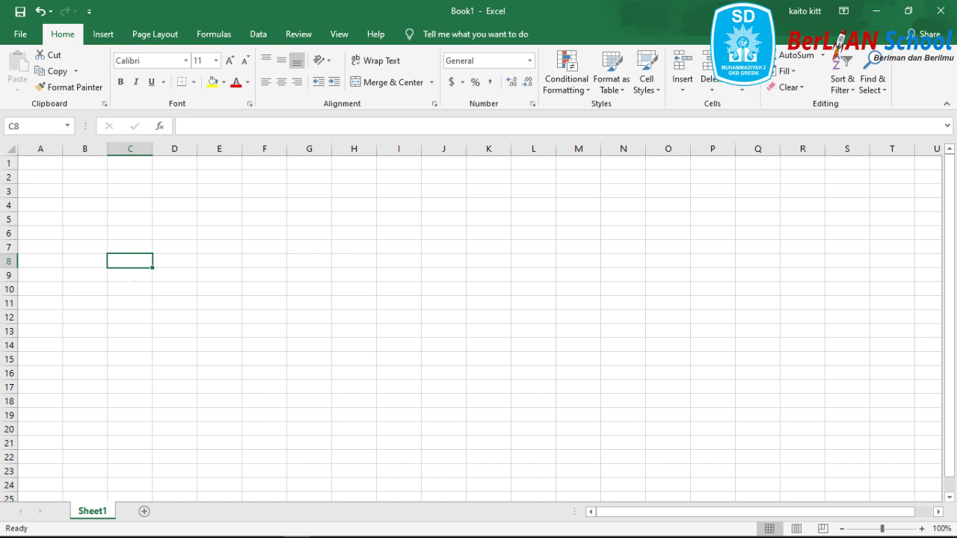
{"action": "left_click", "coordinate": [183, 258]}
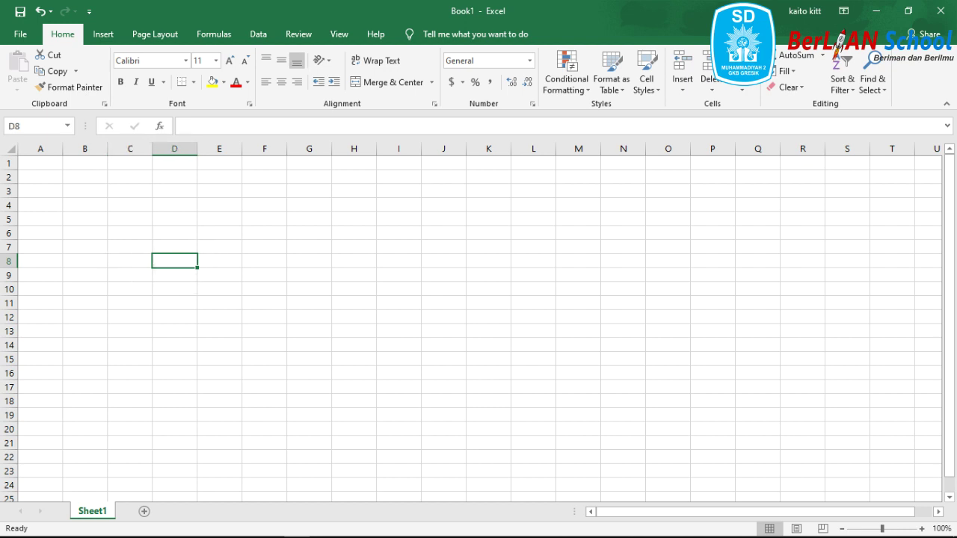
- Enter 'atjsghrstyt' into cell D8, commit it and reselect D8
{"action": "type", "text": "atjsghrst"}
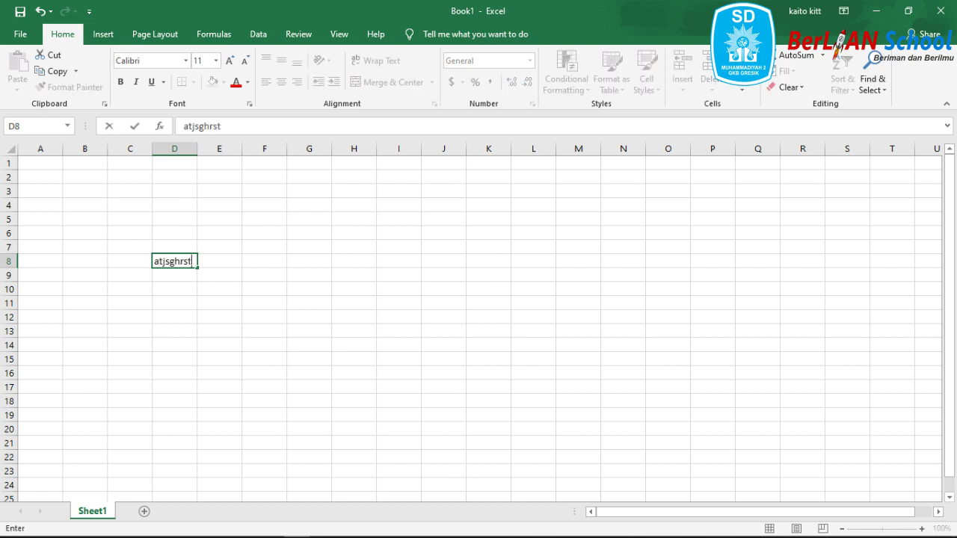
{"action": "type", "text": "yt"}
{"action": "left_click", "coordinate": [205, 302]}
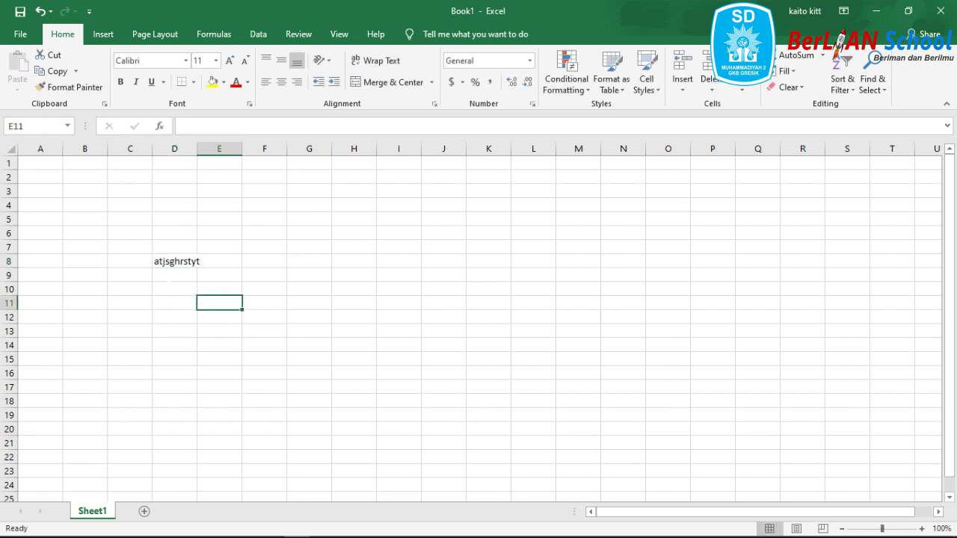
{"action": "left_click", "coordinate": [177, 261]}
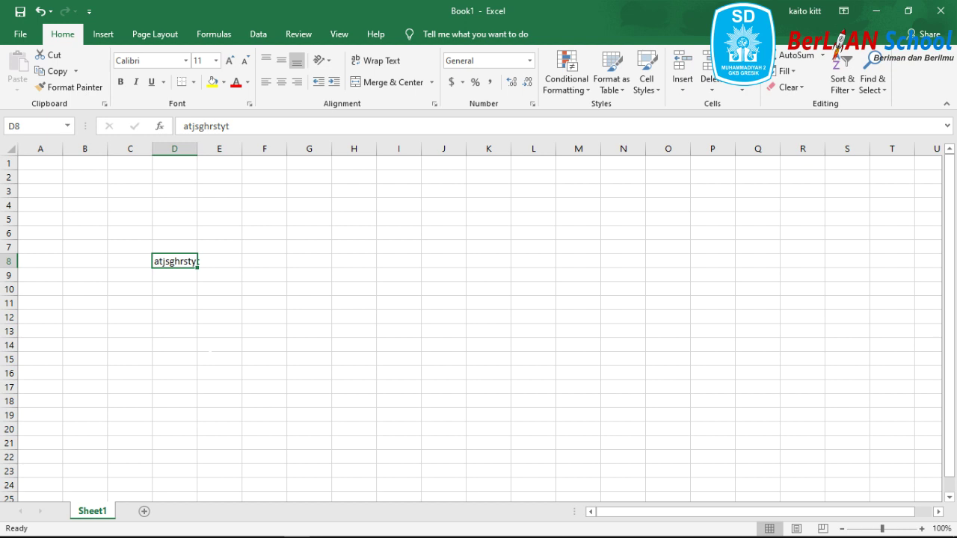
- Copy D8's 'atjsghrstyt' entry with Ctrl+C, then delete it from D8
{"action": "right_click", "coordinate": [176, 264]}
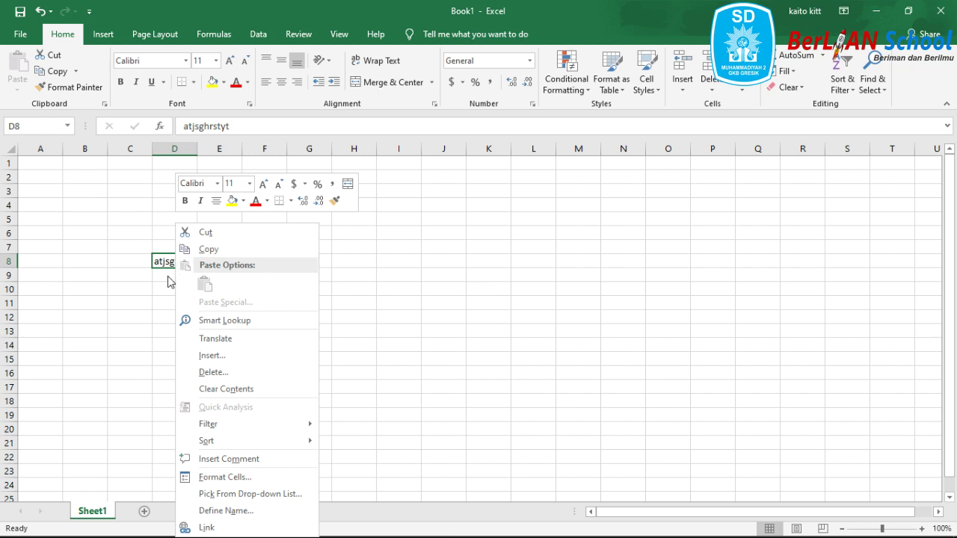
{"action": "key", "text": "c"}
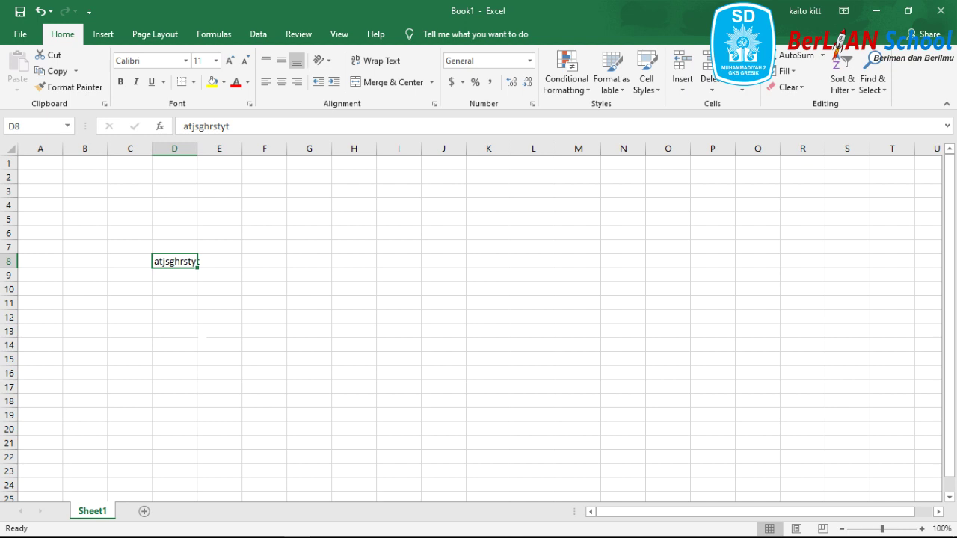
{"action": "key", "text": "Delete"}
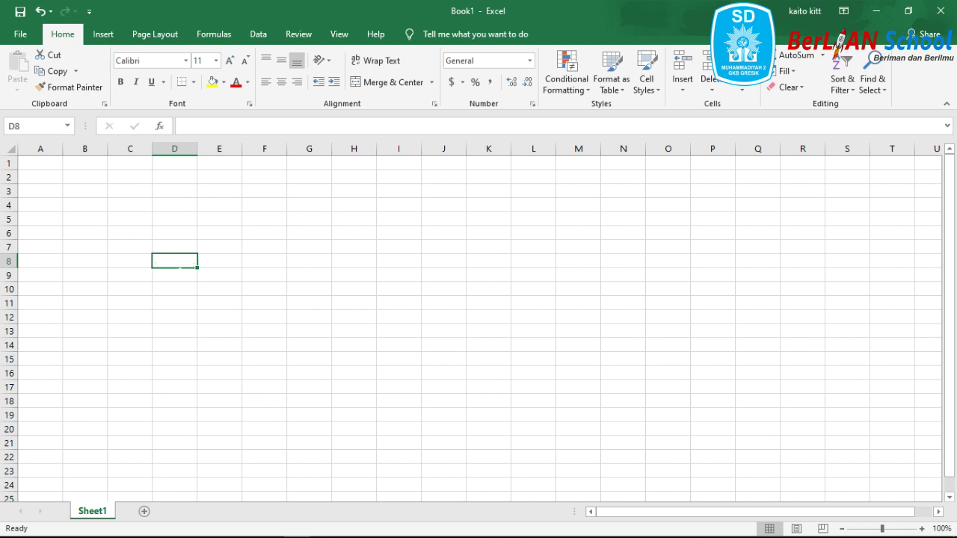
- Enter the text 'ctrl+c' into D8, then reselect D8 and copy it
{"action": "left_click", "coordinate": [175, 260]}
{"action": "type", "text": "'"}
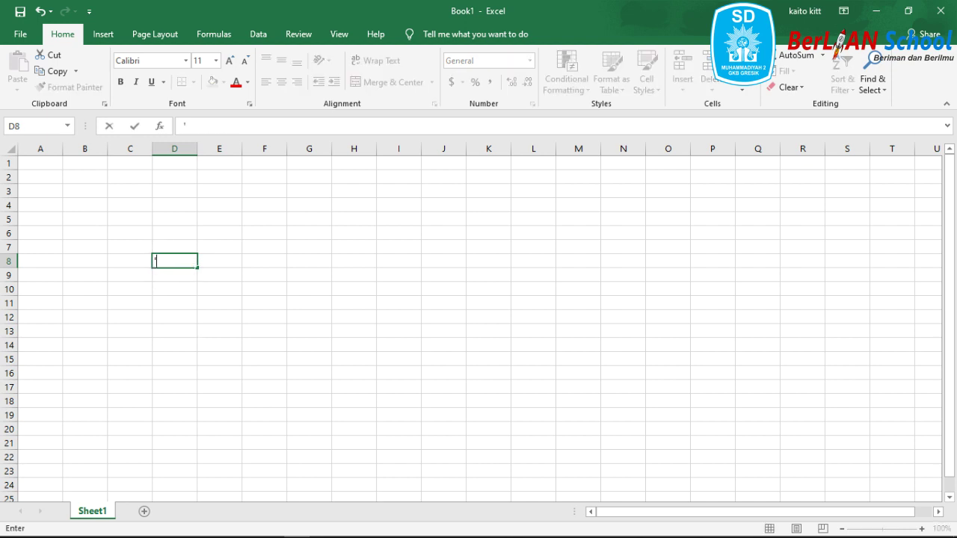
{"action": "type", "text": "ctr"}
{"action": "type", "text": "l+c"}
{"action": "left_click", "coordinate": [174, 302]}
{"action": "left_click", "coordinate": [179, 260]}
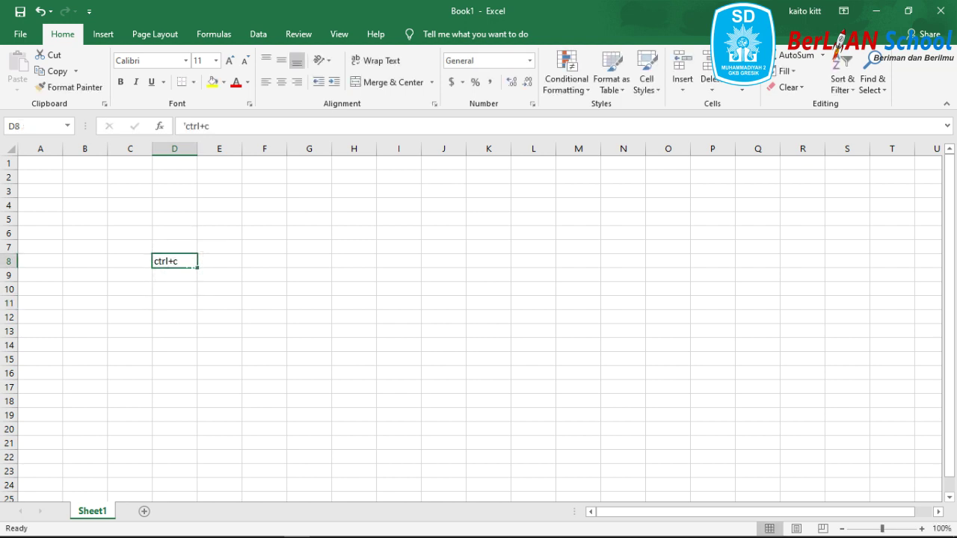
{"action": "key", "text": "ctrl+c"}
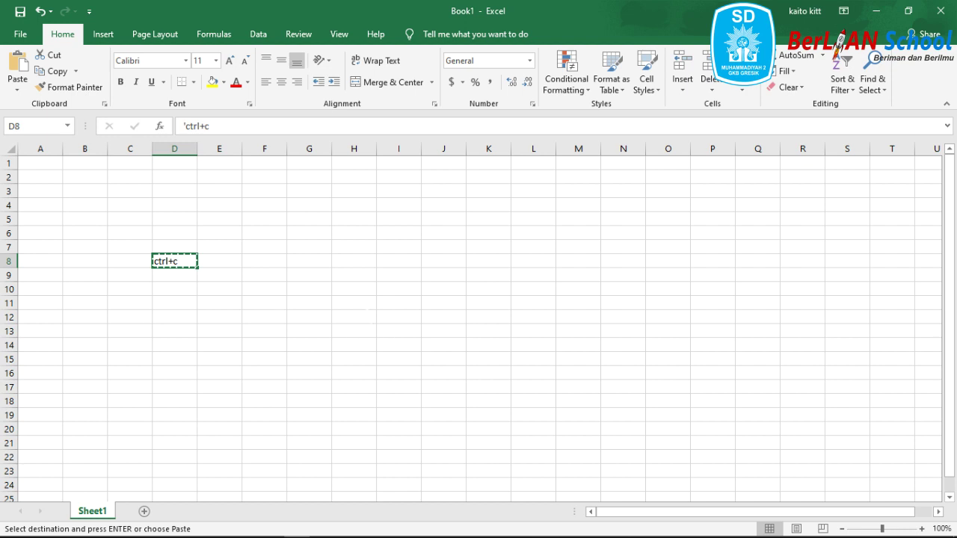
- Attempt a Paste Values of D8 into H12 and dismiss the clipboard warning
{"action": "left_click", "coordinate": [368, 313]}
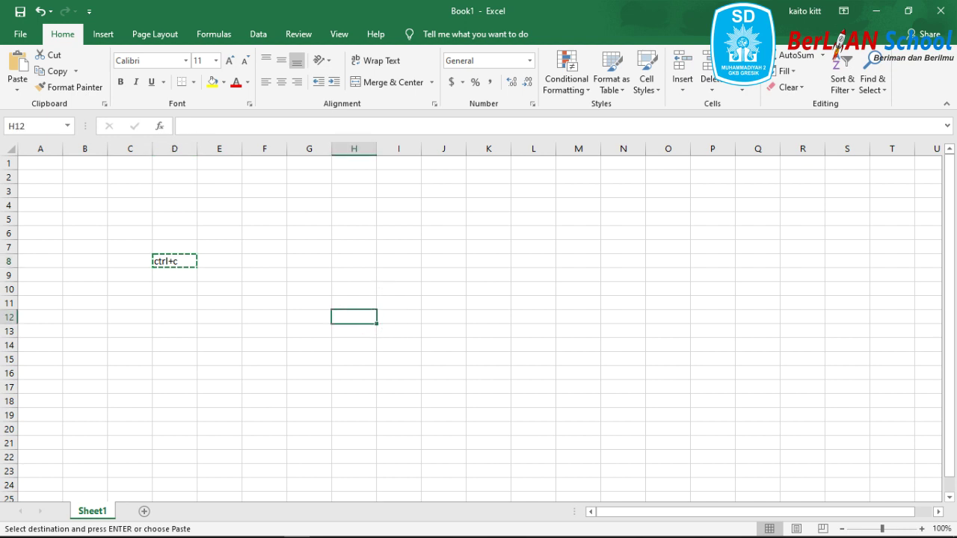
{"action": "right_click", "coordinate": [350, 318]}
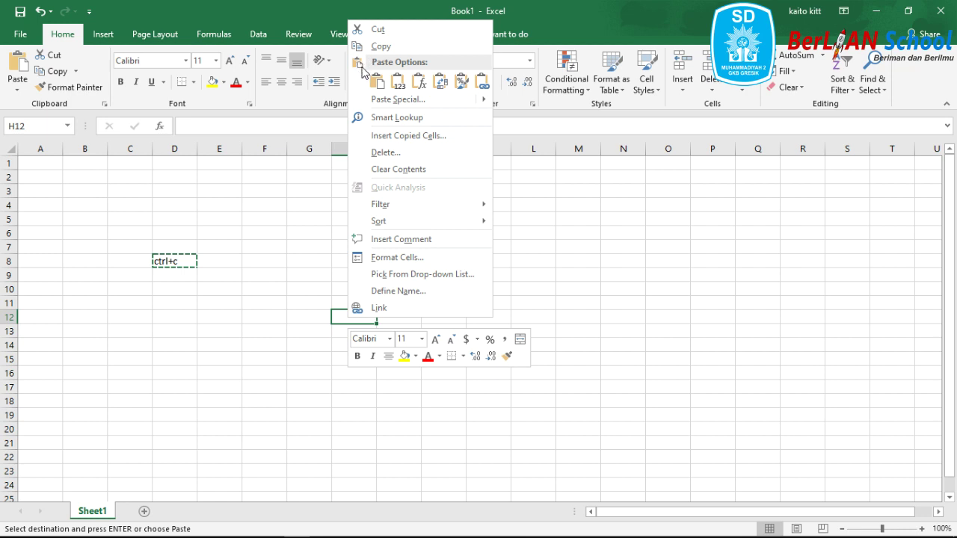
{"action": "left_click", "coordinate": [370, 88]}
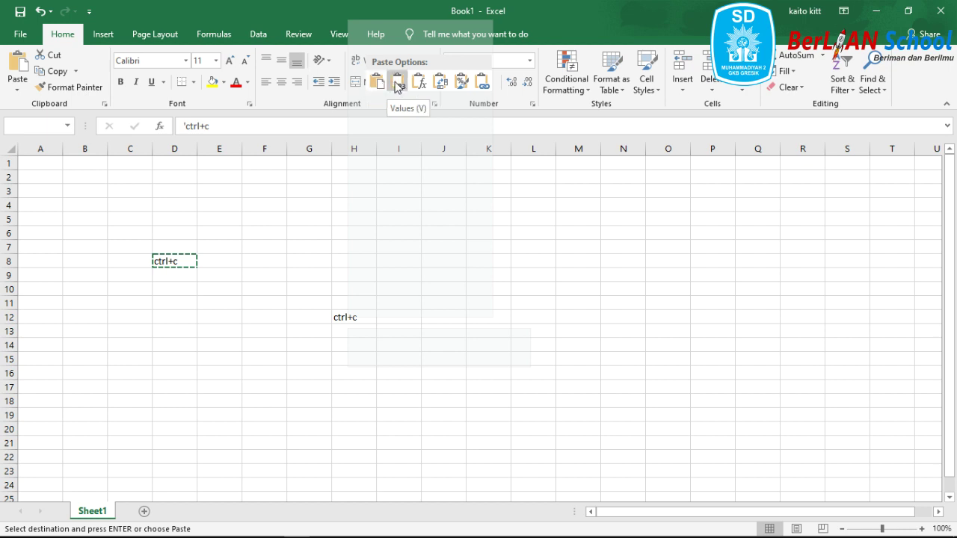
{"action": "left_click", "coordinate": [399, 88]}
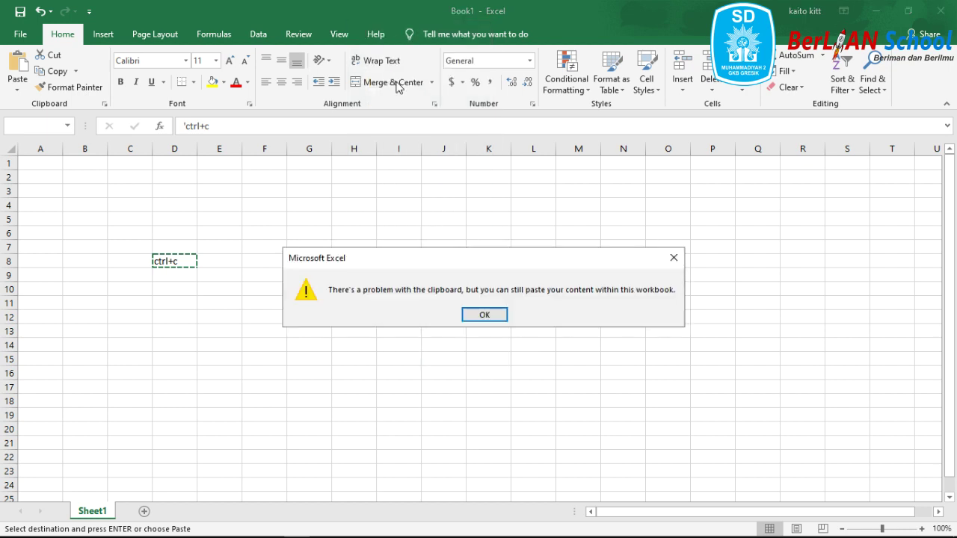
{"action": "left_click", "coordinate": [490, 319]}
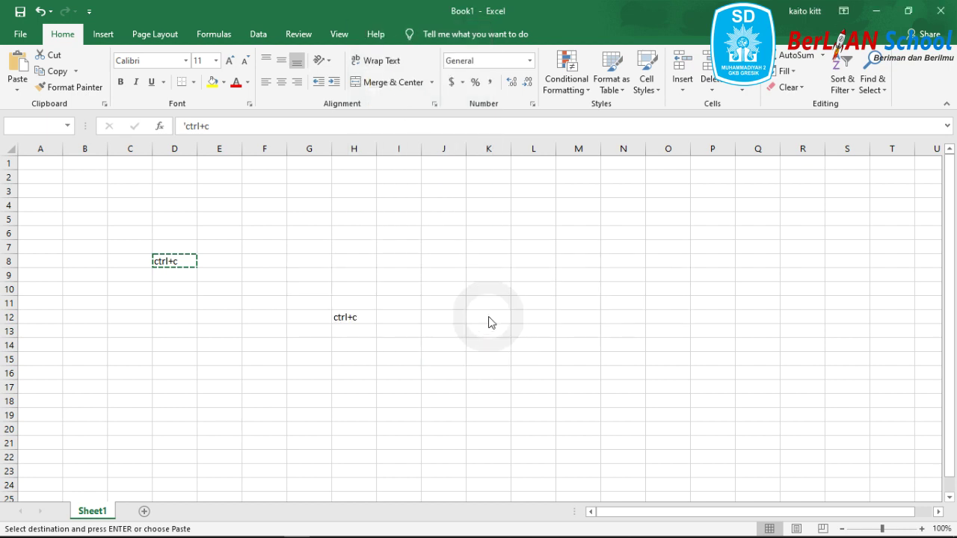
{"action": "left_click", "coordinate": [358, 324]}
- Clear cell H12 and end the copy selection
{"action": "key", "text": "Delete"}
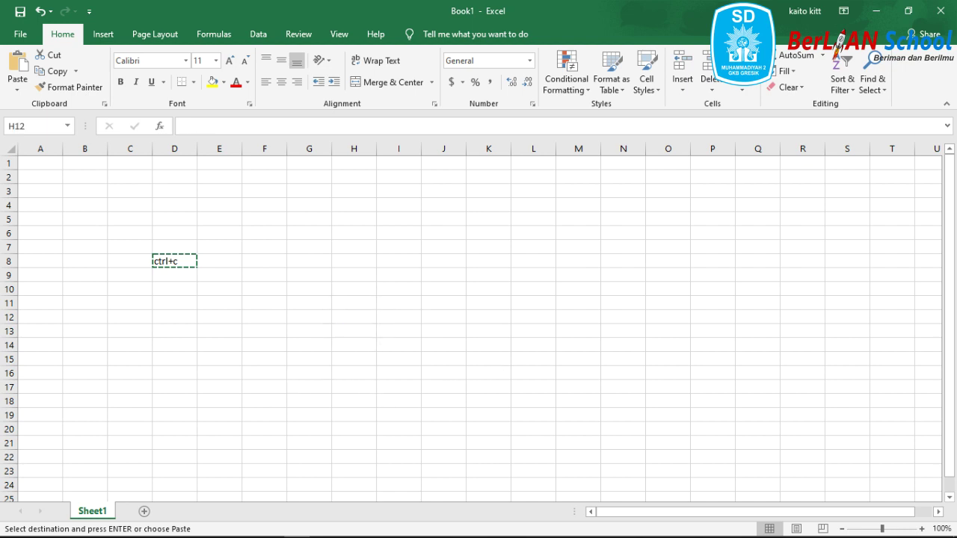
{"action": "left_click", "coordinate": [321, 369]}
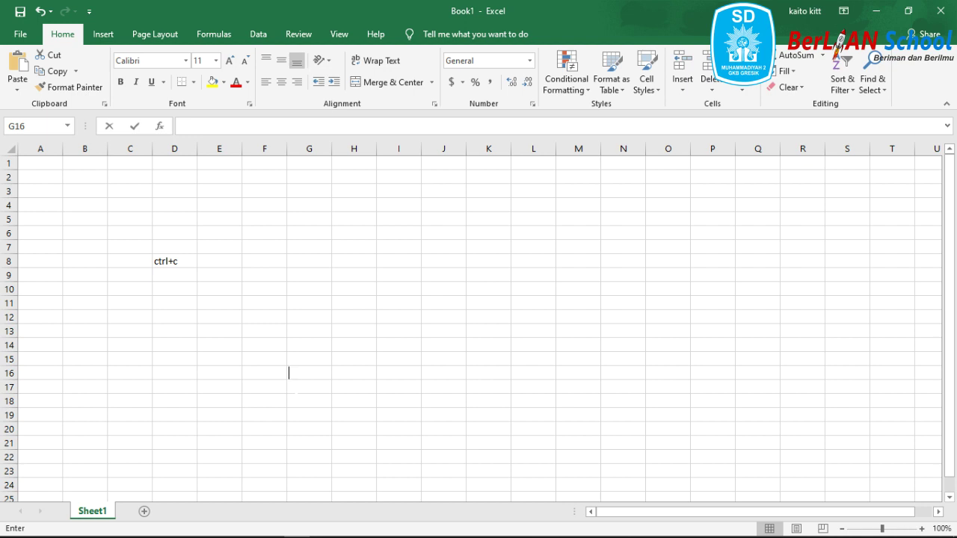
{"action": "left_click", "coordinate": [211, 362]}
- Edit cell D8, select its 'ctrl+c' text and delete it
{"action": "left_click", "coordinate": [168, 265]}
{"action": "double_click", "coordinate": [269, 303]}
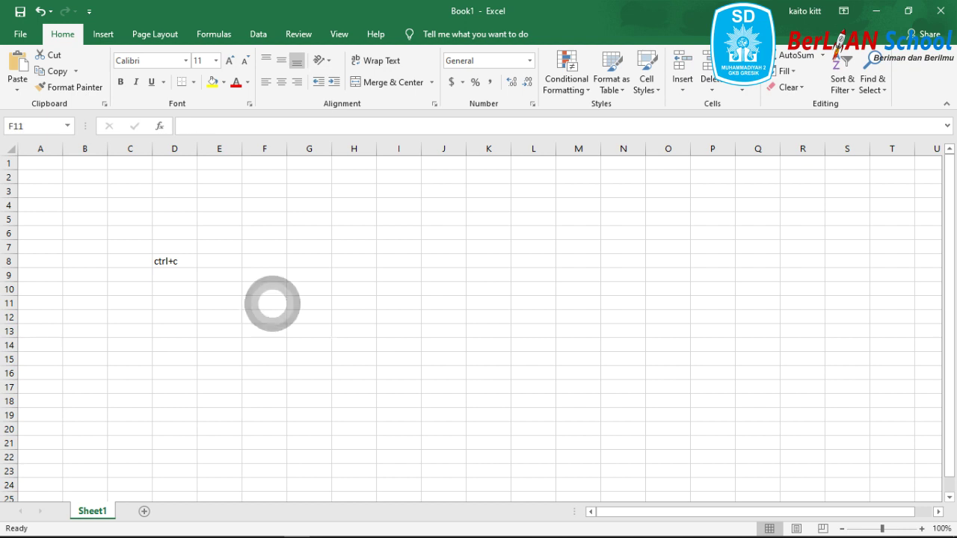
{"action": "double_click", "coordinate": [163, 261]}
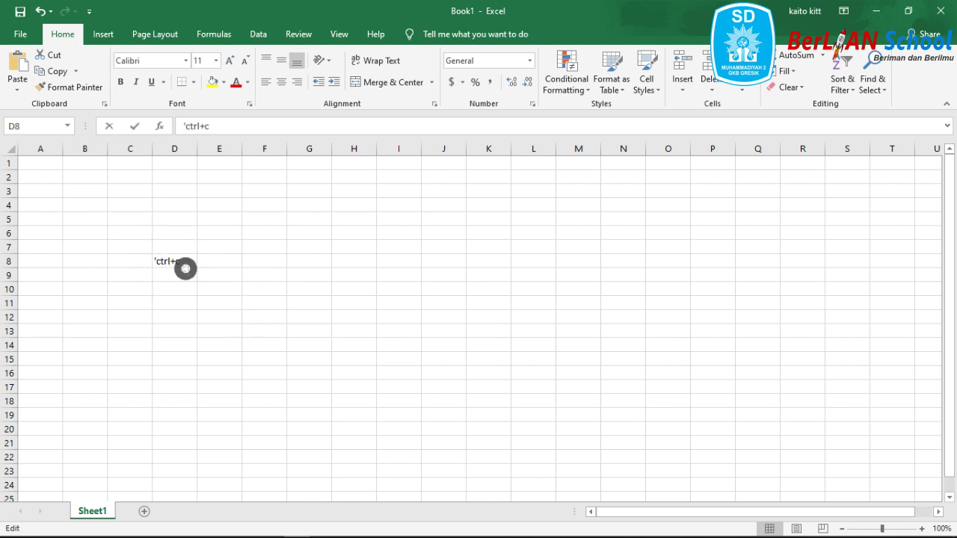
{"action": "double_click", "coordinate": [184, 263]}
{"action": "double_click", "coordinate": [167, 264]}
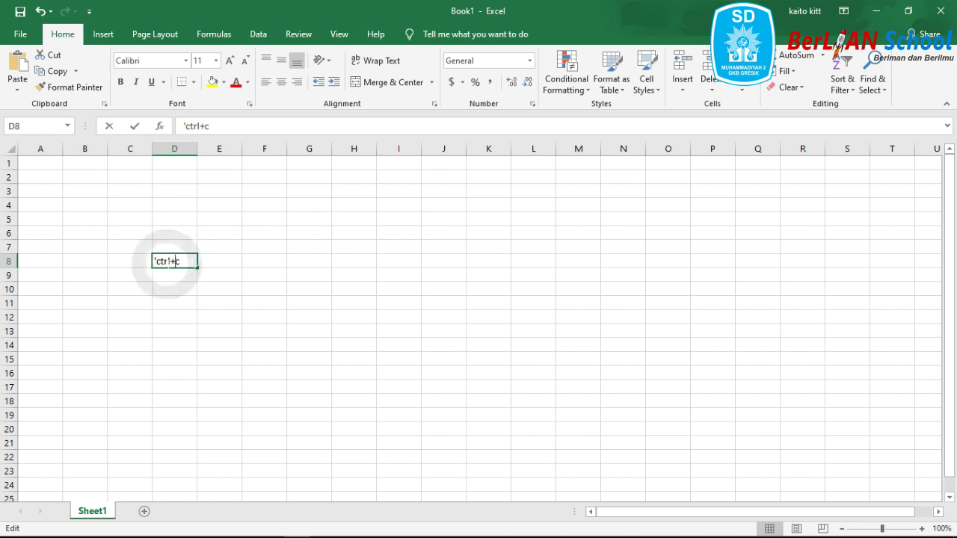
{"action": "key", "text": "Delete"}
{"action": "left_click", "coordinate": [217, 430]}
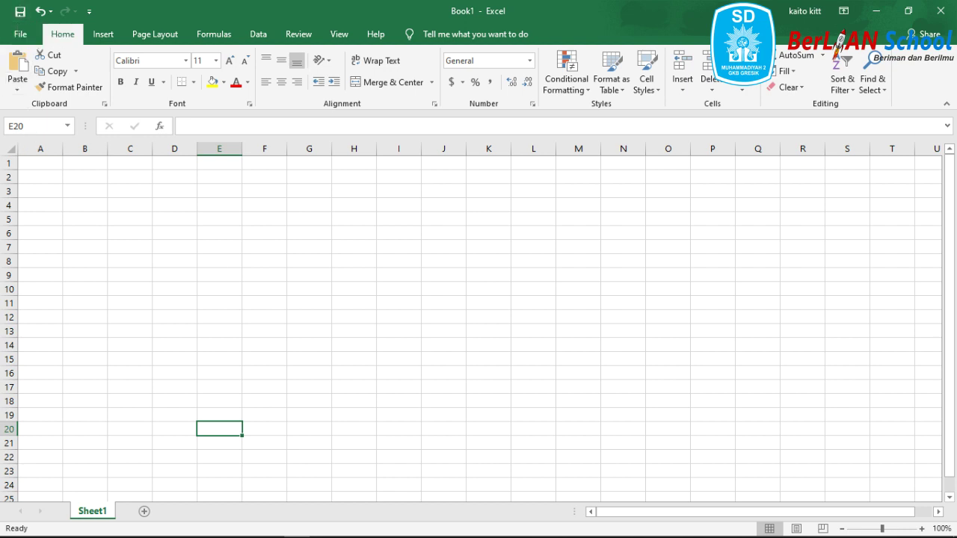
{"action": "right_click", "coordinate": [237, 275]}
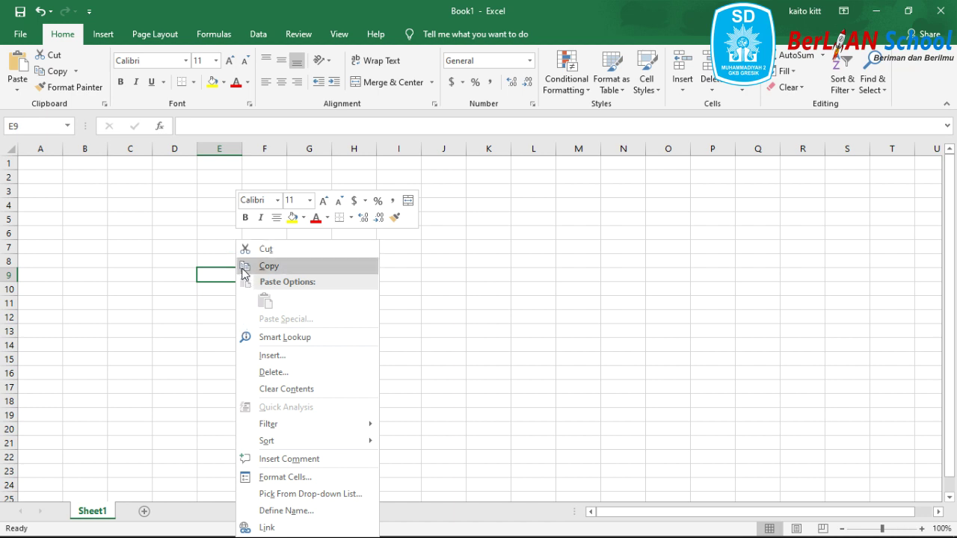
{"action": "left_click", "coordinate": [201, 301]}
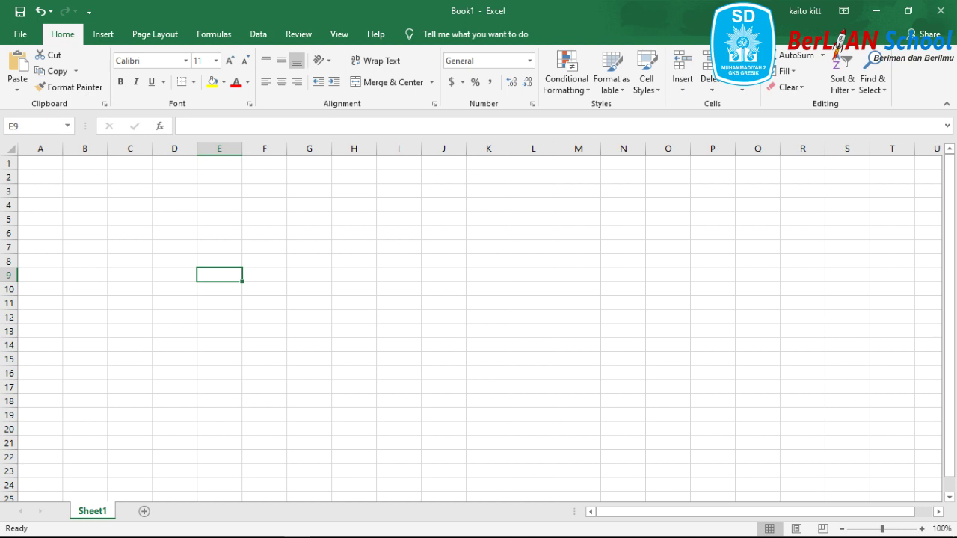
- Select cell H12 and restore the ManyCam window from the taskbar
{"action": "left_click", "coordinate": [343, 317]}
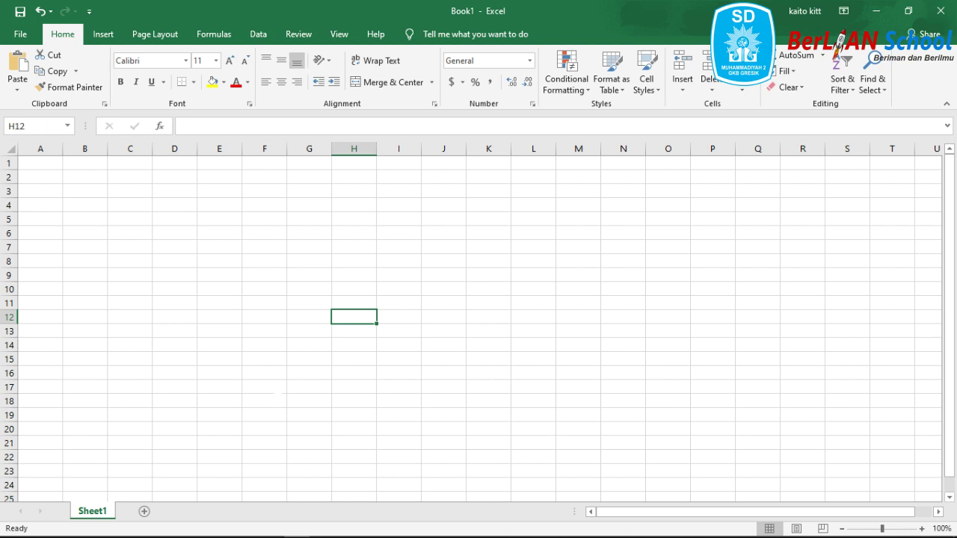
{"action": "mouse_move", "coordinate": [252, 536]}
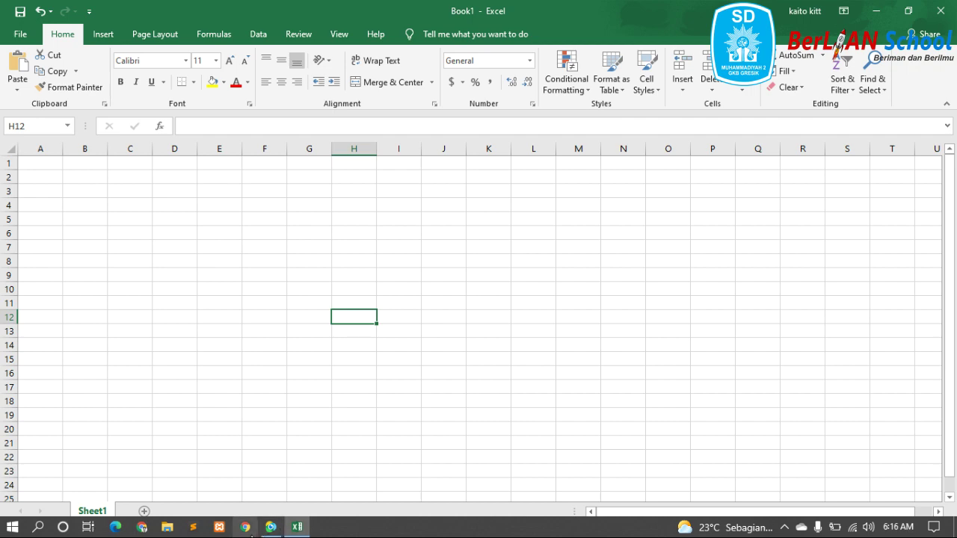
{"action": "left_click", "coordinate": [274, 528]}
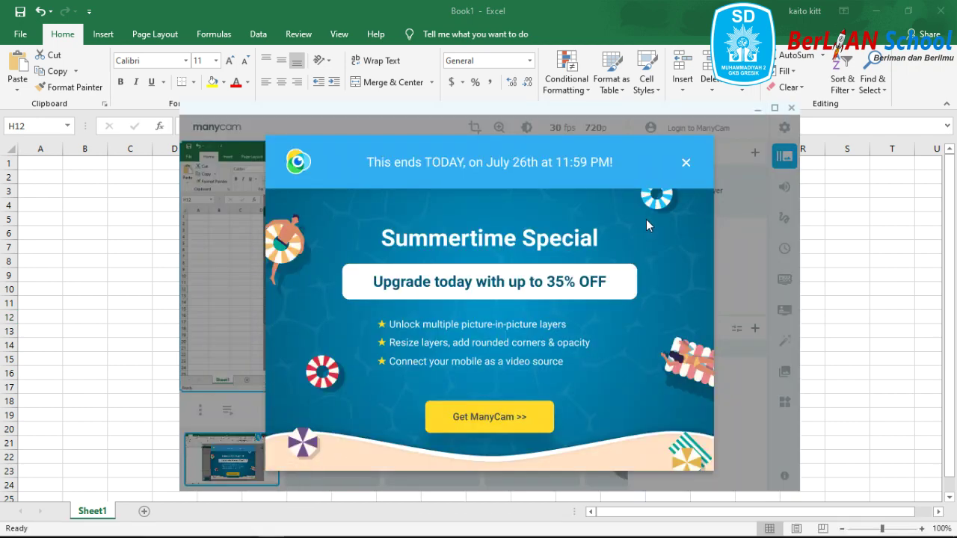